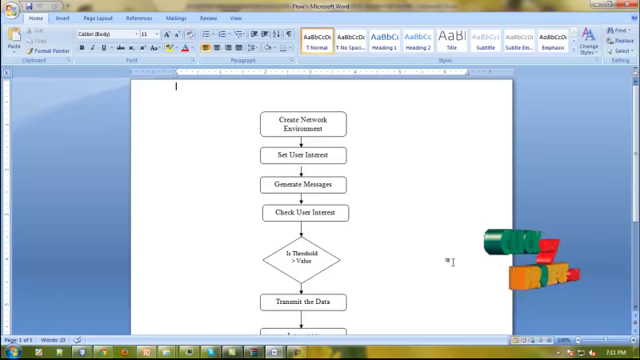
pyautogui.scroll(-1, 450, 260)
pyautogui.scroll(-1, 430, 270)
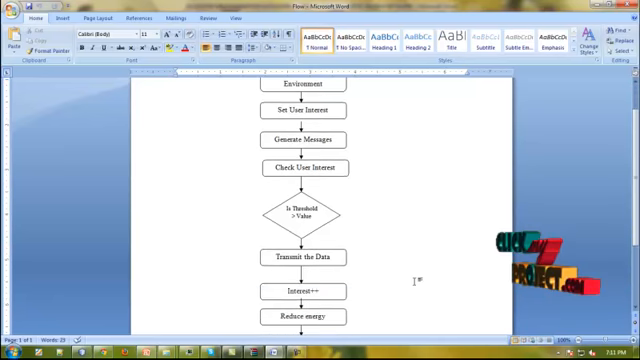
pyautogui.scroll(-1, 415, 282)
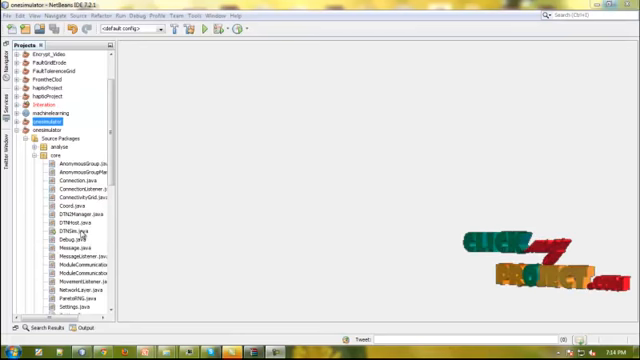
# Step: Run DTNSim.java via Run File so the ONE simulation plays to completion
pyautogui.click(82, 232)
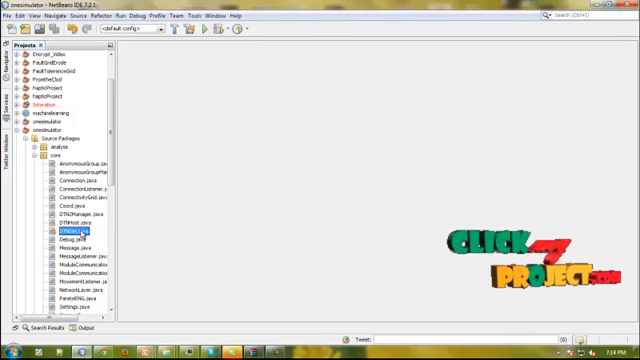
pyautogui.rightClick(82, 232)
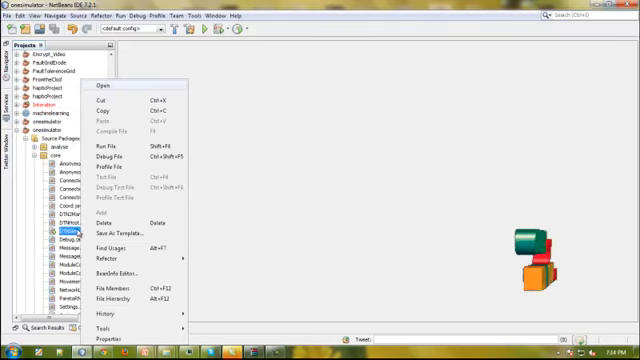
pyautogui.click(105, 146)
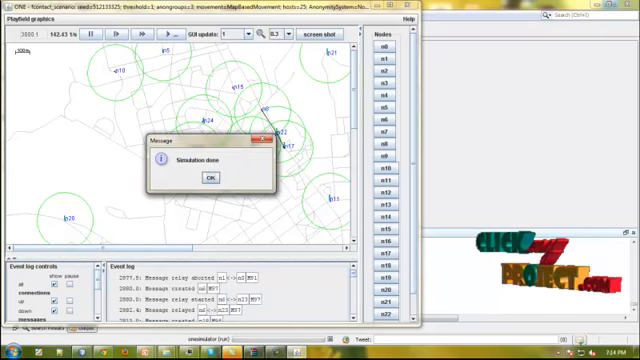
# Step: Acknowledge Simulation done and list the path and transmit-range properties of all 25 hosts
pyautogui.click(208, 178)
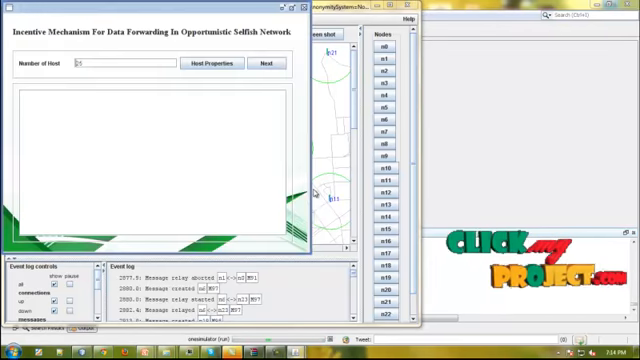
pyautogui.click(212, 63)
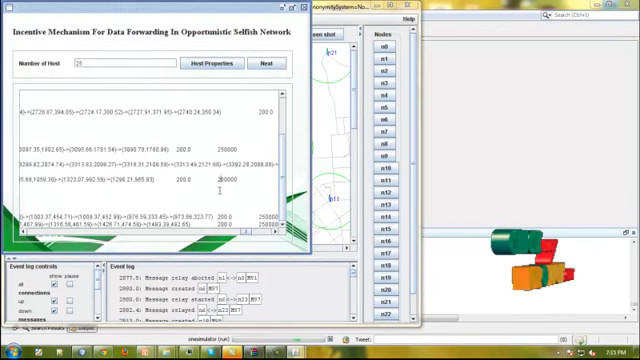
pyautogui.moveTo(242, 231); pyautogui.dragTo(30, 231)
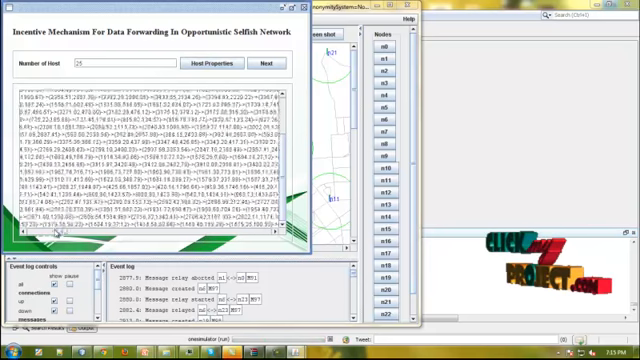
pyautogui.scroll(5, 115, 198)
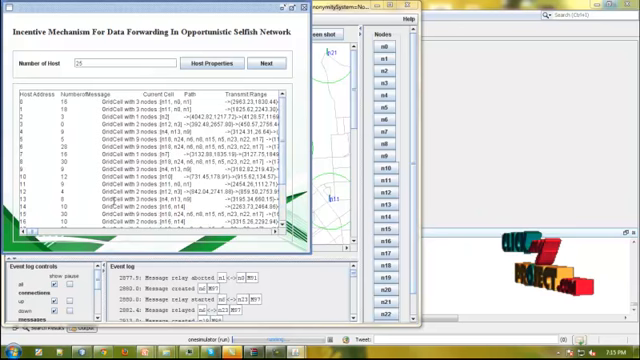
# Step: Advance and list each host's interest item, browsing the Host7 and Host14 rows
pyautogui.click(267, 63)
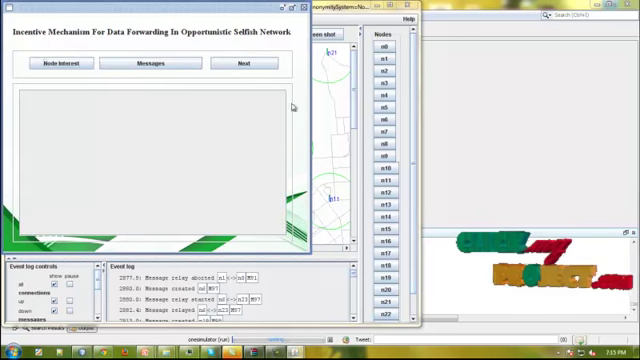
pyautogui.click(60, 64)
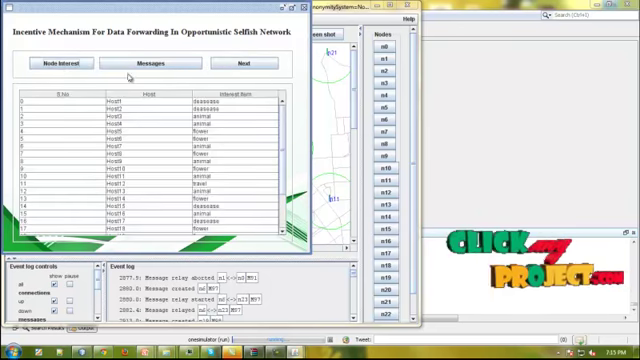
pyautogui.click(150, 147)
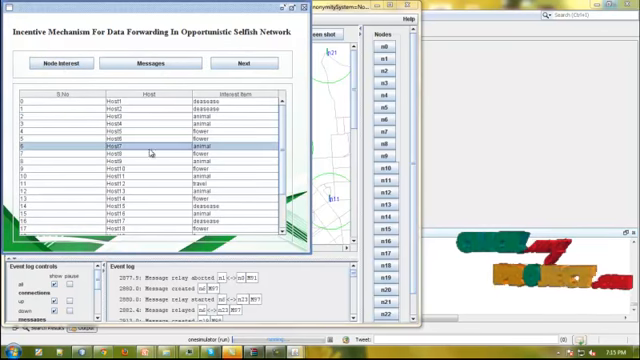
pyautogui.click(143, 202)
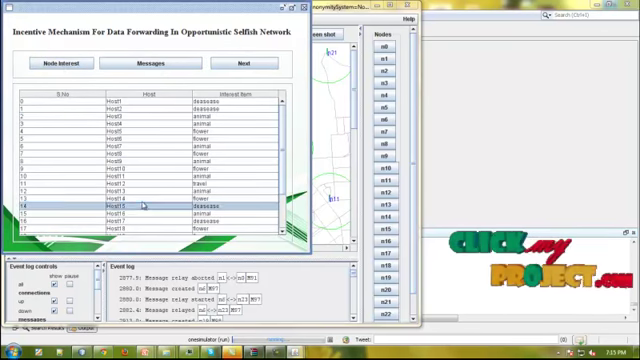
pyautogui.click(131, 102)
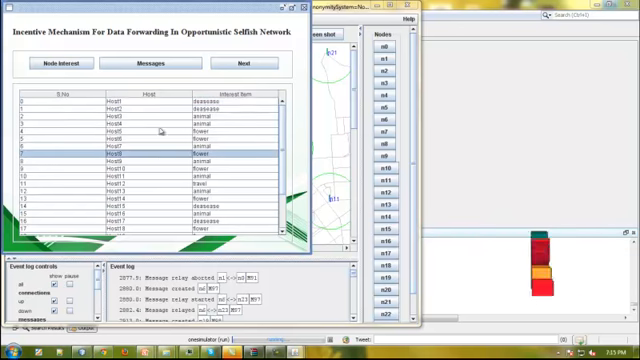
# Step: List the messages with their items and select the rows including M24
pyautogui.click(152, 64)
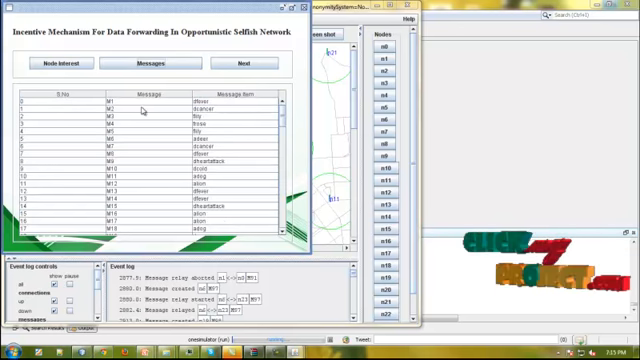
pyautogui.moveTo(139, 102); pyautogui.dragTo(131, 241)
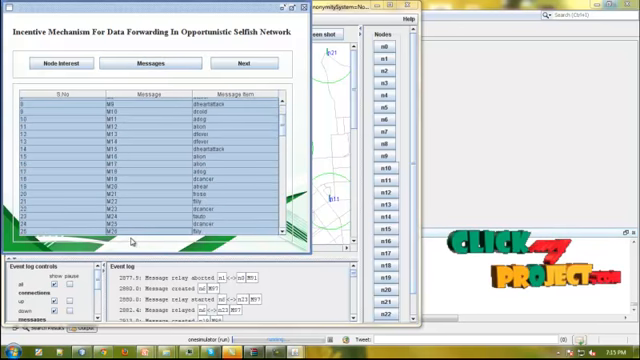
pyautogui.click(208, 201)
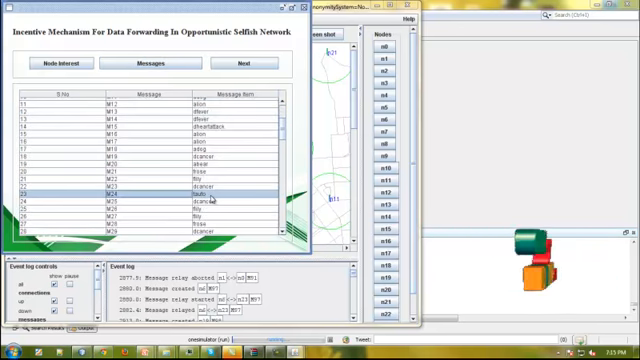
# Step: Show the Credits table of per-host animal, flower, disease and travel counts, selecting Host0 and Host1
pyautogui.click(244, 63)
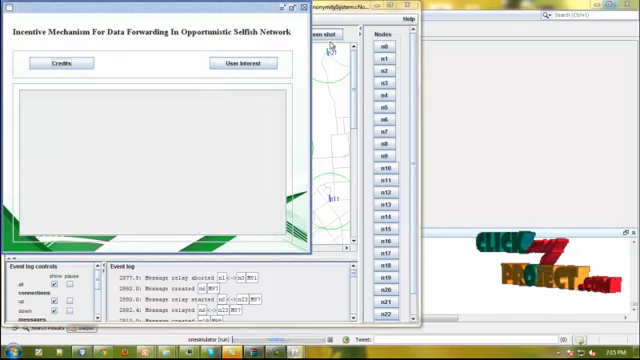
pyautogui.click(66, 63)
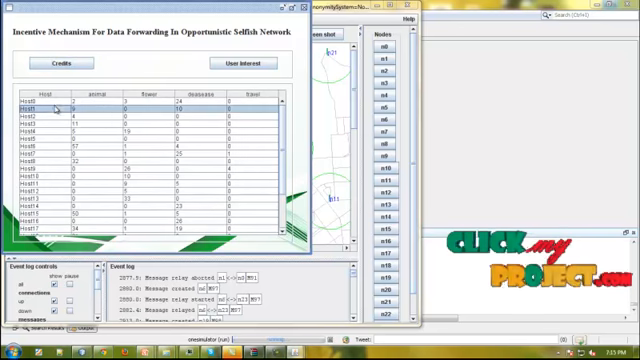
pyautogui.click(101, 104)
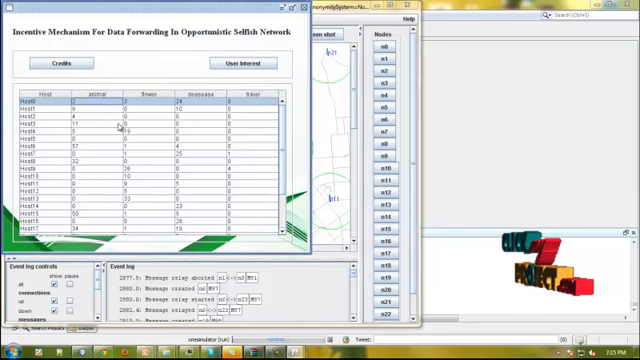
pyautogui.click(162, 111)
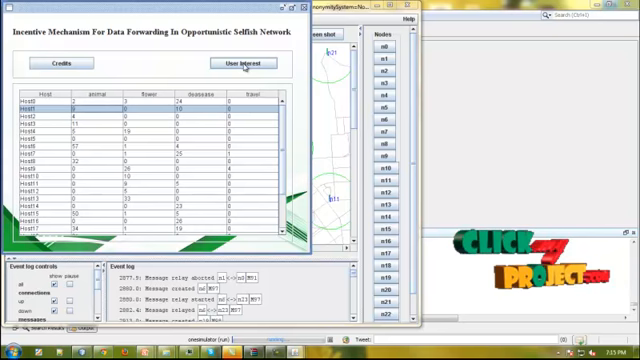
# Step: Show the User Interest probabilities over time, then the Reward table per host and message
pyautogui.click(243, 64)
pyautogui.click(62, 64)
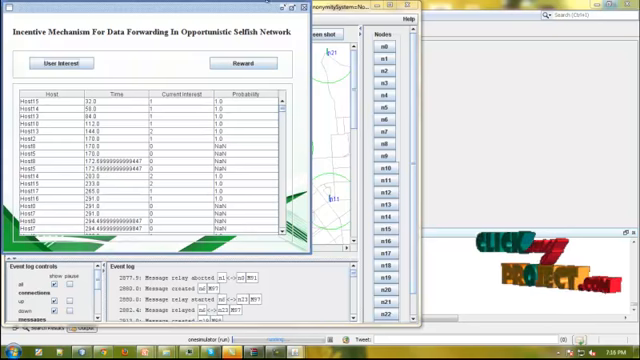
pyautogui.click(243, 63)
pyautogui.click(61, 63)
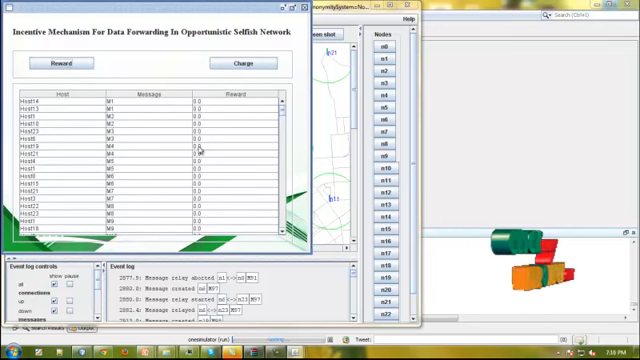
pyautogui.scroll(-4, 200, 150)
pyautogui.scroll(-1, 200, 150)
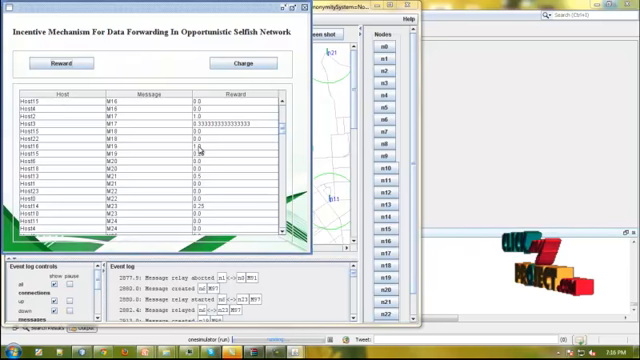
# Step: Show the Charge table listing each host's charge for every message
pyautogui.click(243, 64)
pyautogui.click(62, 64)
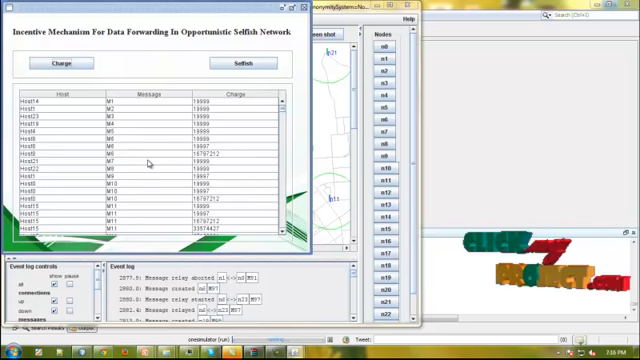
# Step: Show the Selfish table of each host's power and selfish status
pyautogui.click(243, 63)
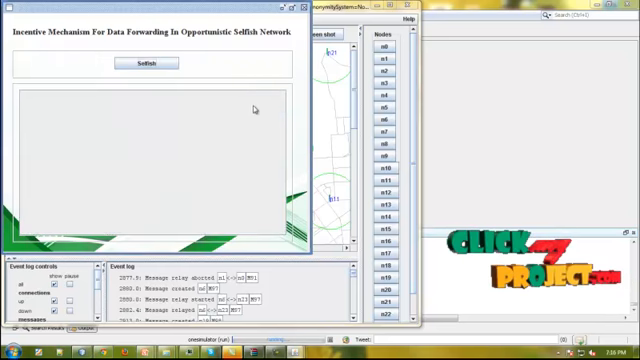
pyautogui.click(170, 66)
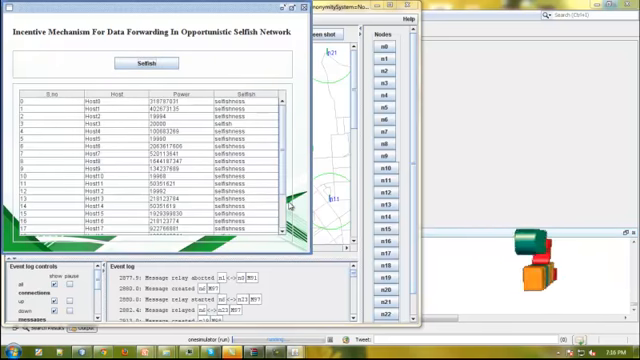